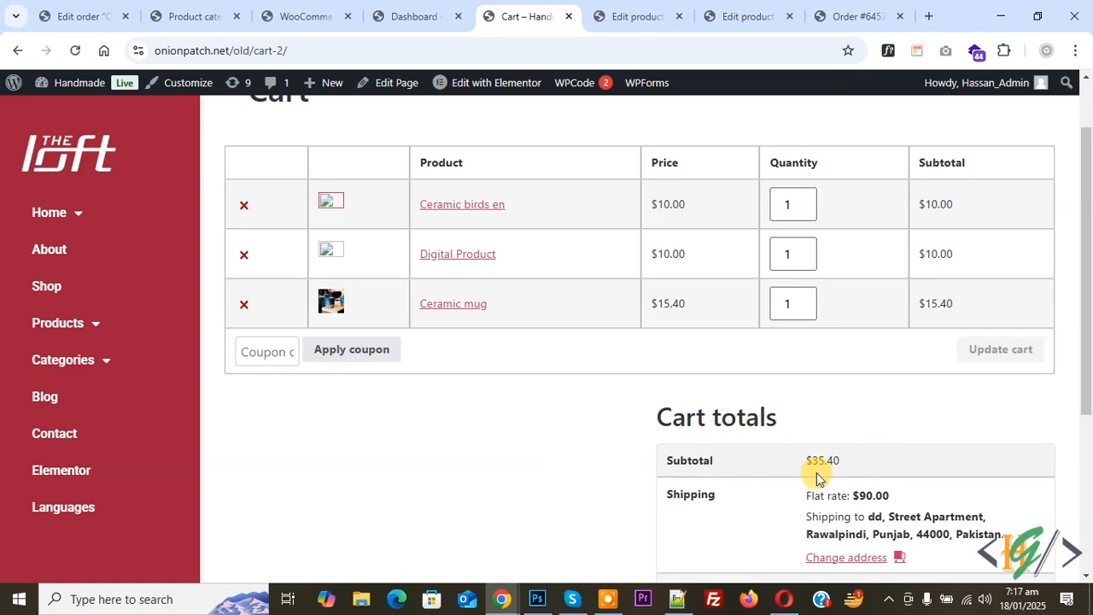
- Search for the wpcode plugin on the WordPress admin's Add Plugins page and look through the results
scroll(349, 358, "down", 2)
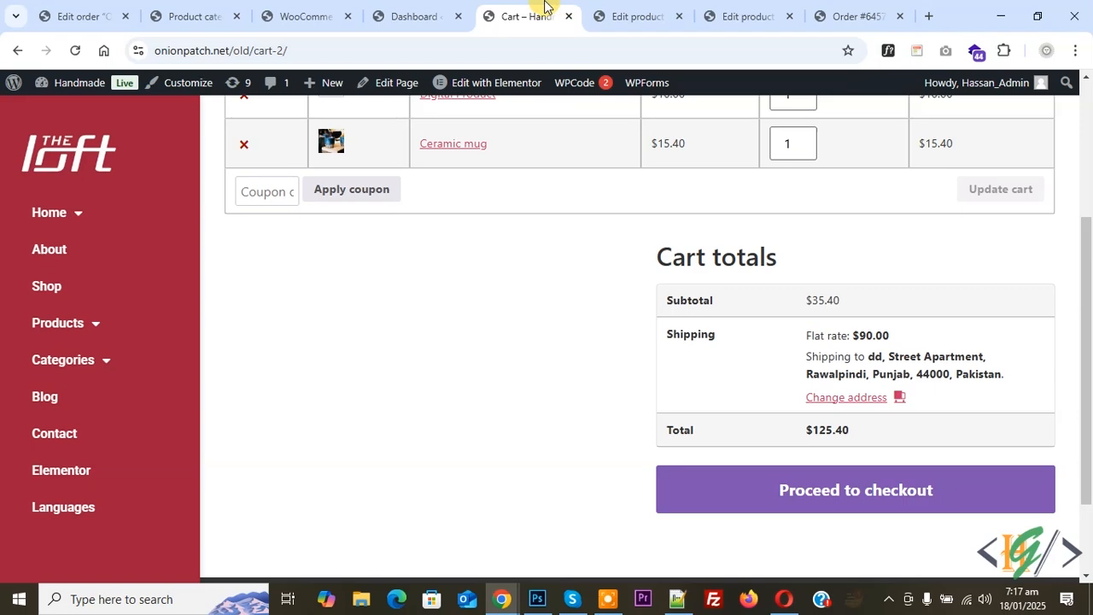
left_click(432, 16)
scroll(248, 256, "down", 2)
scroll(253, 281, "down", 2)
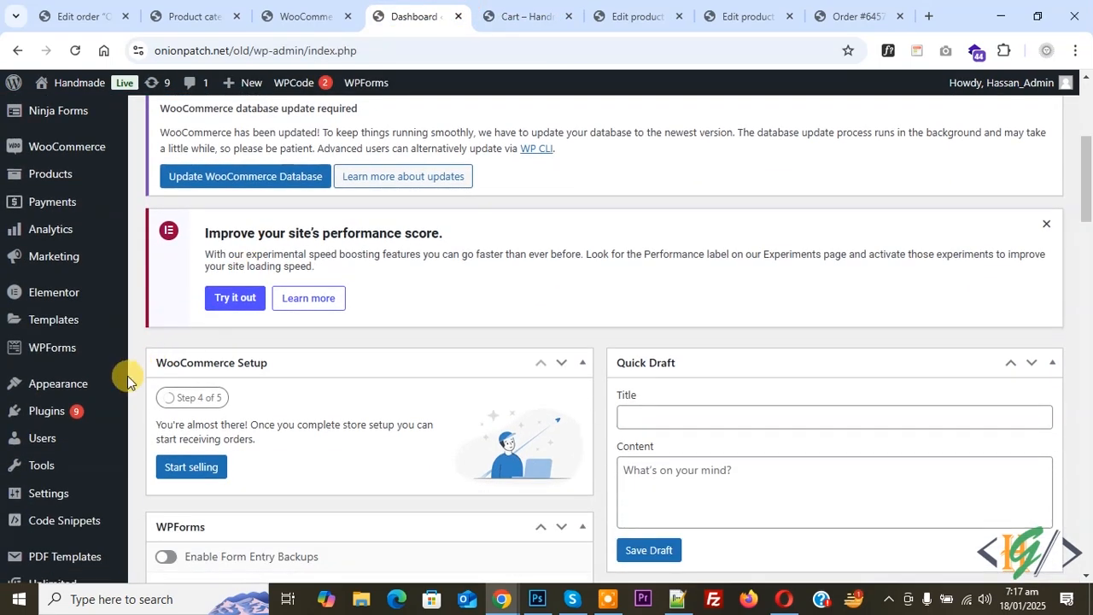
mouse_move(73, 410)
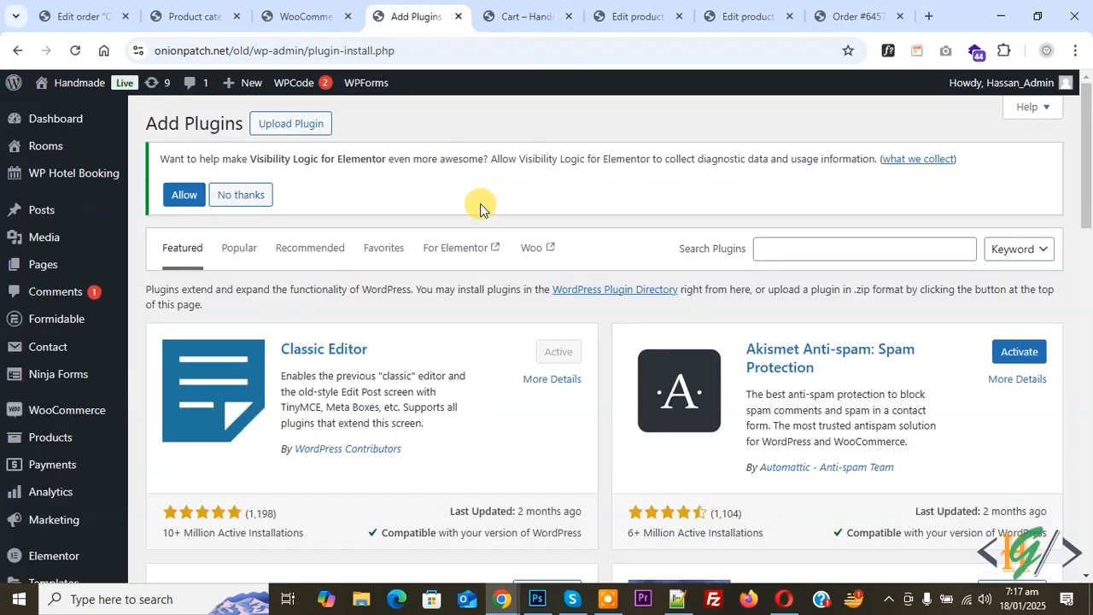
left_click(817, 250)
type("wpcode")
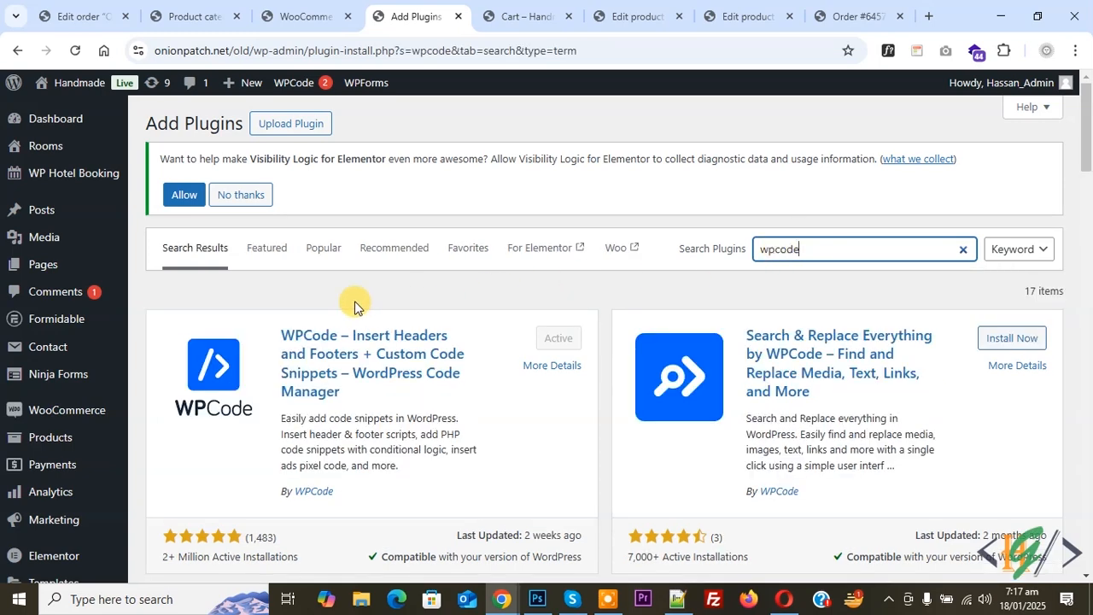
scroll(355, 295, "down", 1)
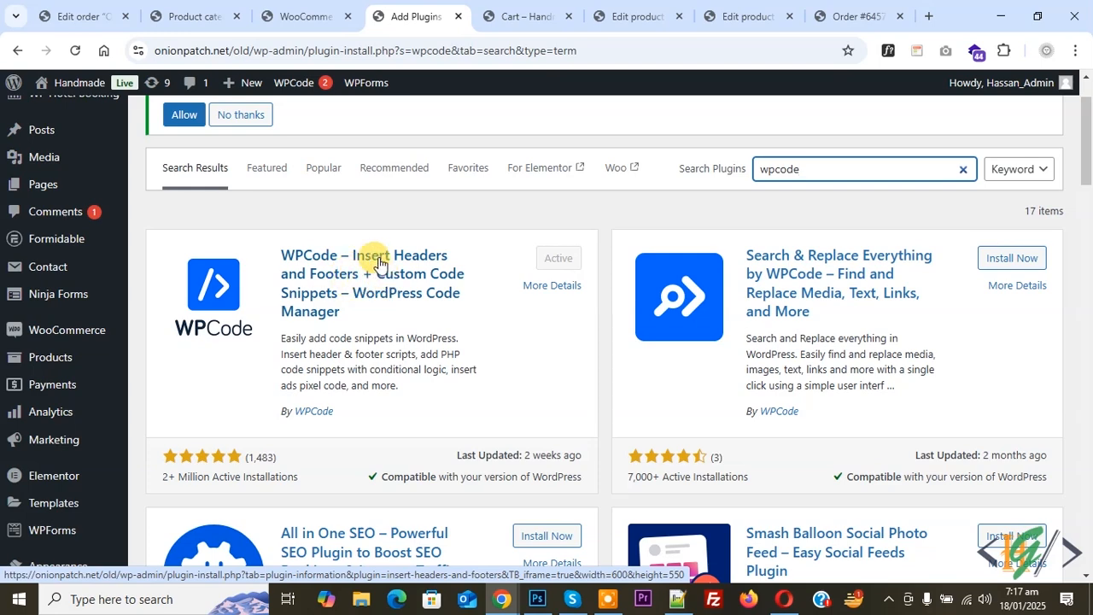
scroll(376, 256, "down", 4)
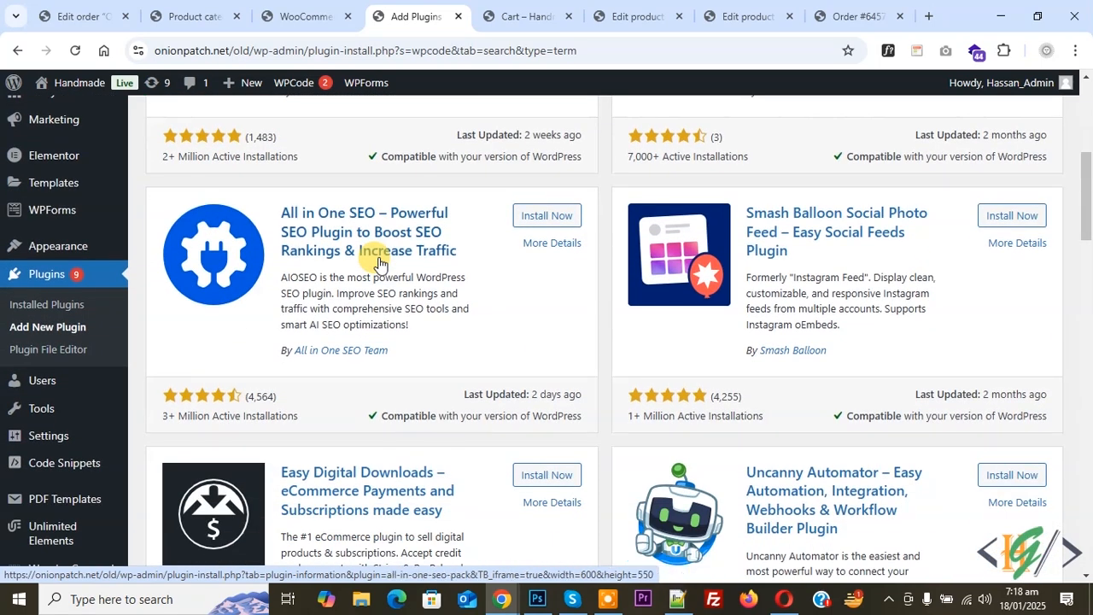
- Create a new custom WPCode snippet from scratch with PHP Snippet as its code type
mouse_move(67, 462)
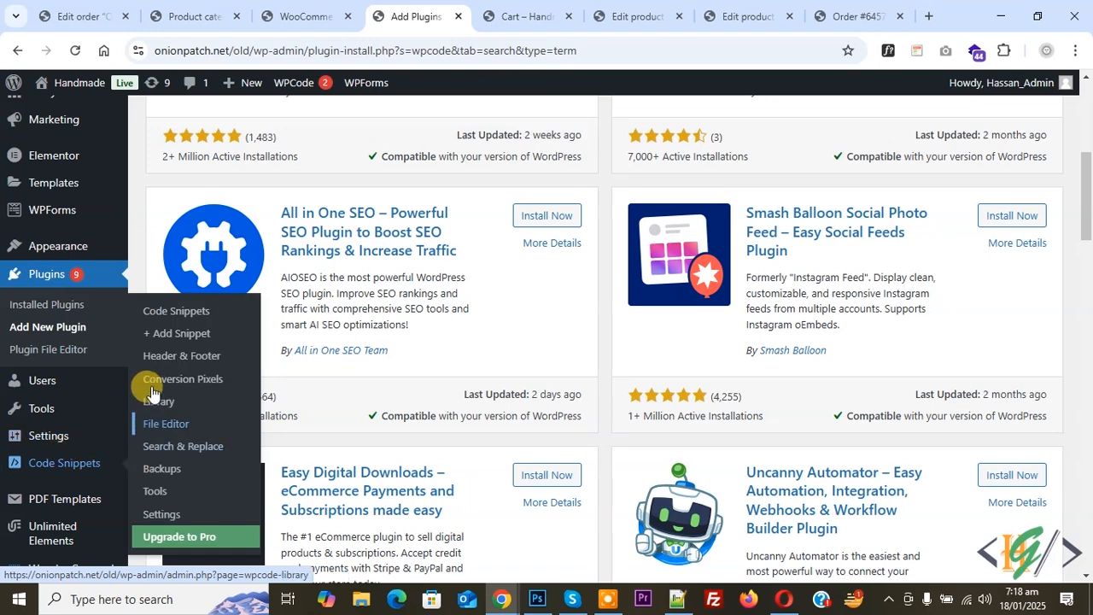
left_click(158, 335)
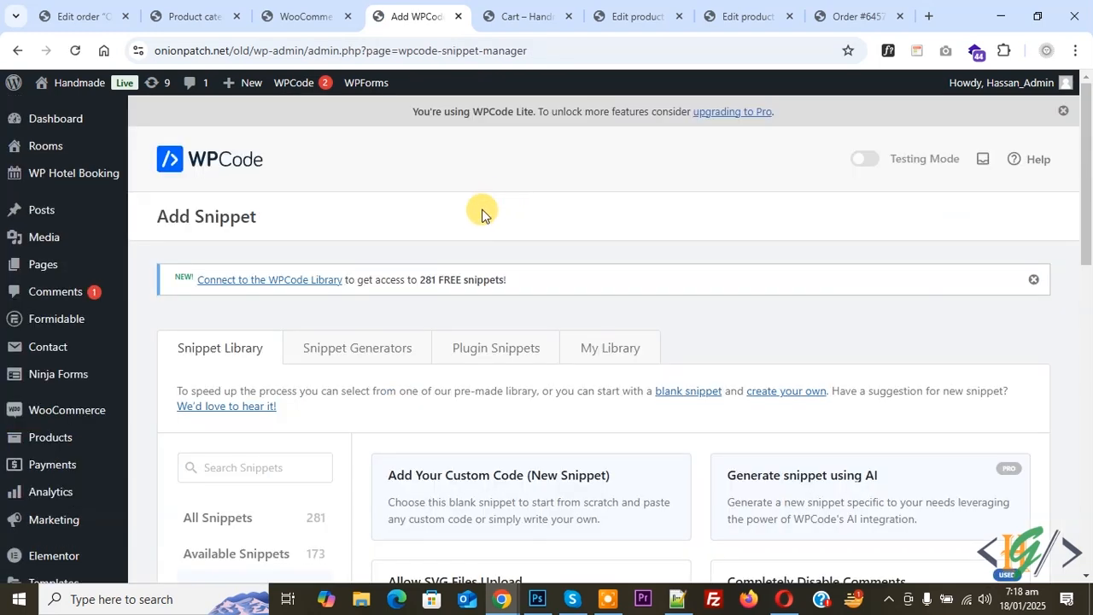
scroll(480, 215, "down", 2)
left_click(511, 348)
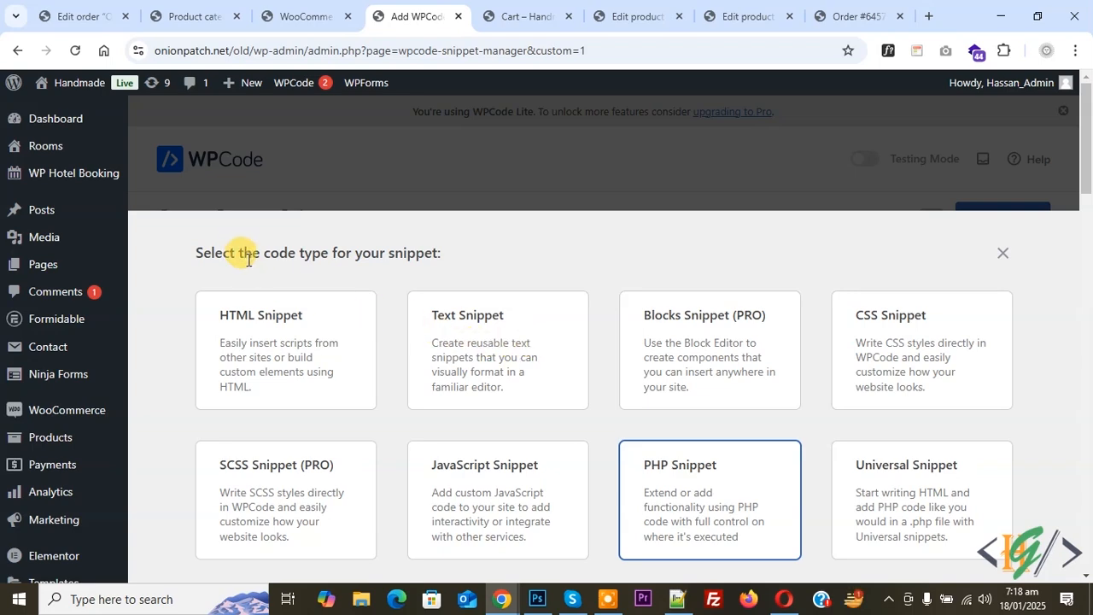
left_click(701, 494)
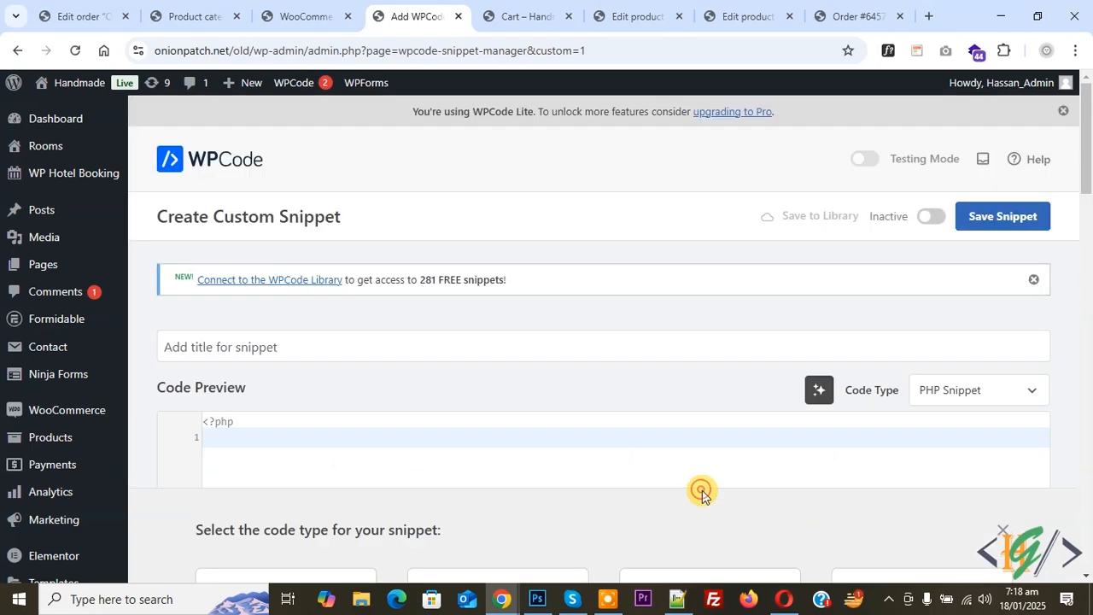
left_click_drag(179, 222, 380, 220)
scroll(253, 210, "down", 2)
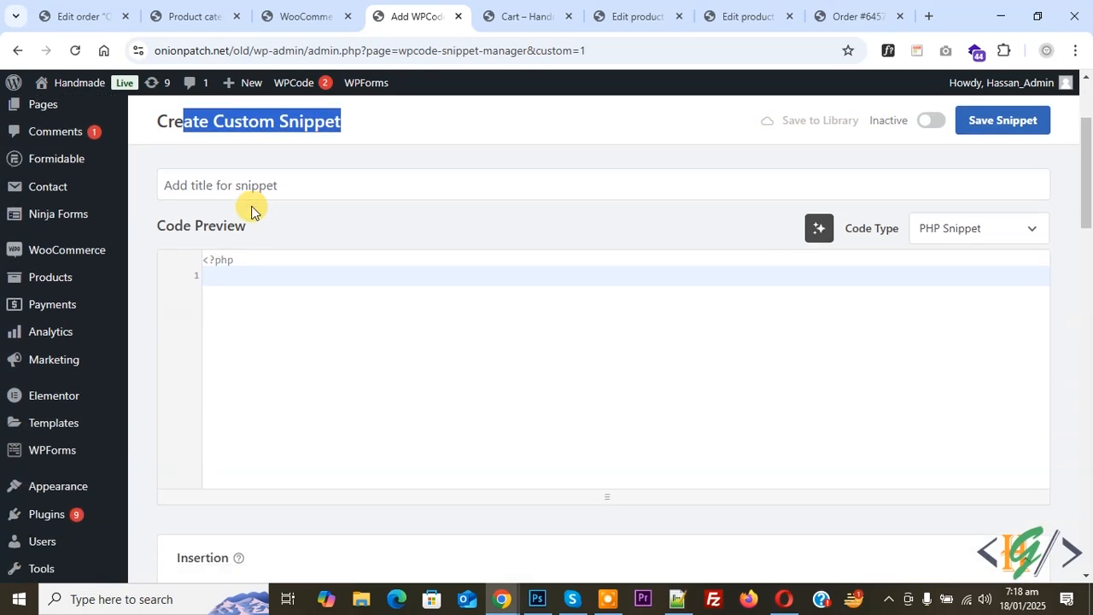
- Paste the PHP function add_custom_delivery_fee_for_products_mul, hooked to woocommerce_cart_calculate_fees, into the snippet's code
left_click(278, 289)
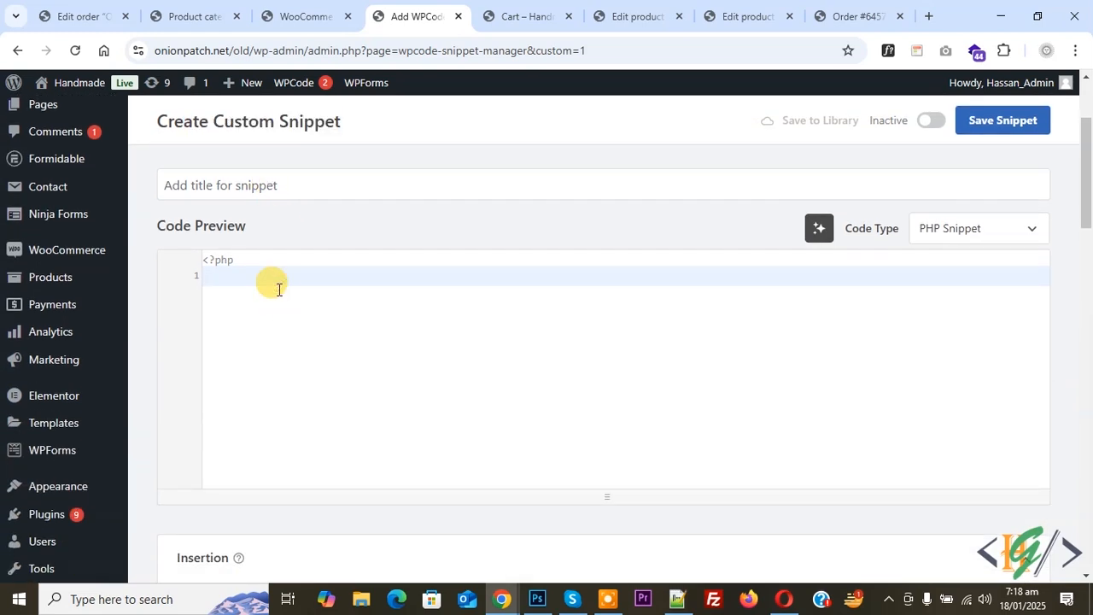
key("ctrl+v")
left_click_drag(273, 464, 195, 214)
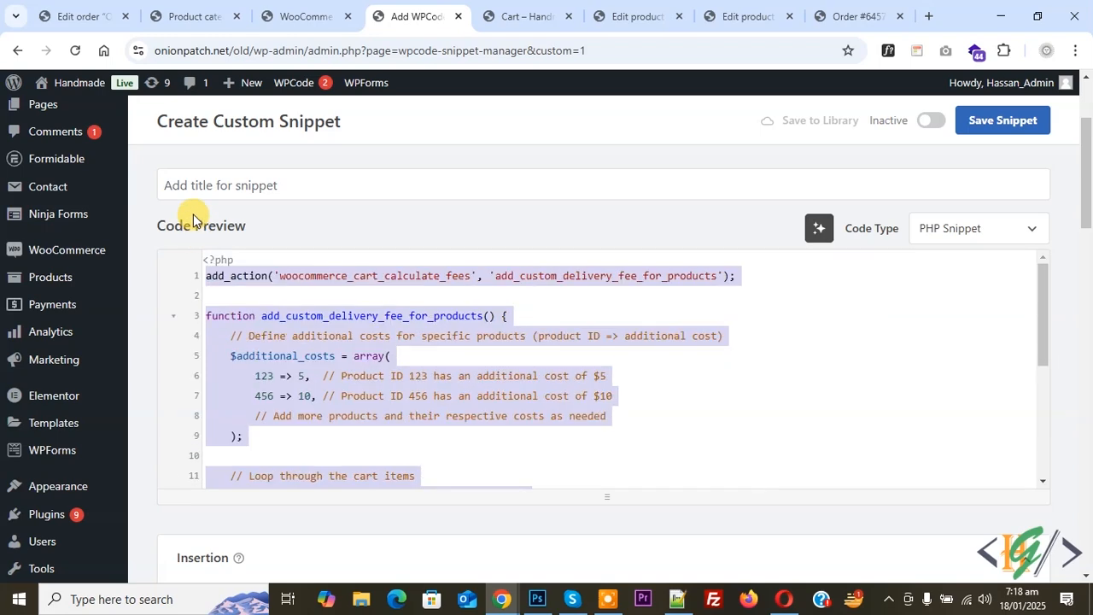
left_click(398, 357)
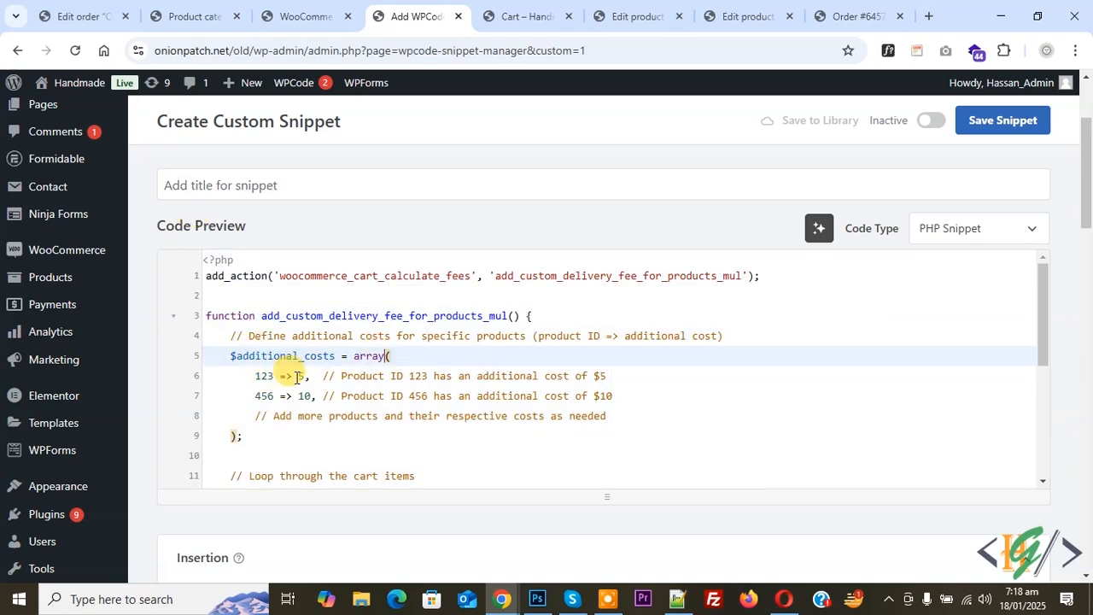
- Set the first product ID in the $additional_costs array to 4705, copied from the address of the first open product edit page
left_click(262, 377)
double_click(262, 377)
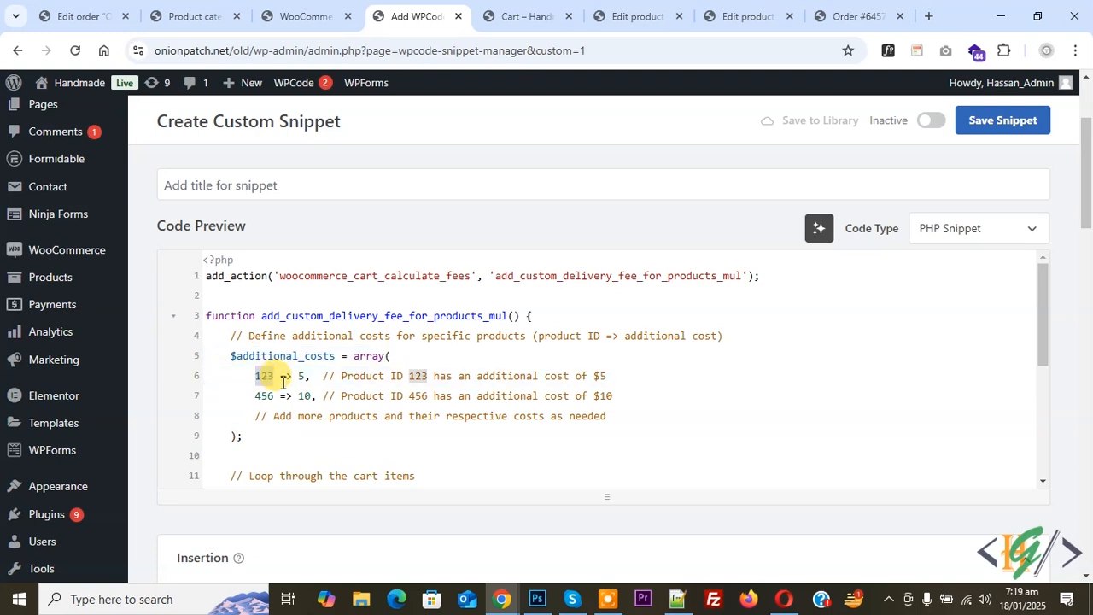
left_click(295, 377)
double_click(302, 377)
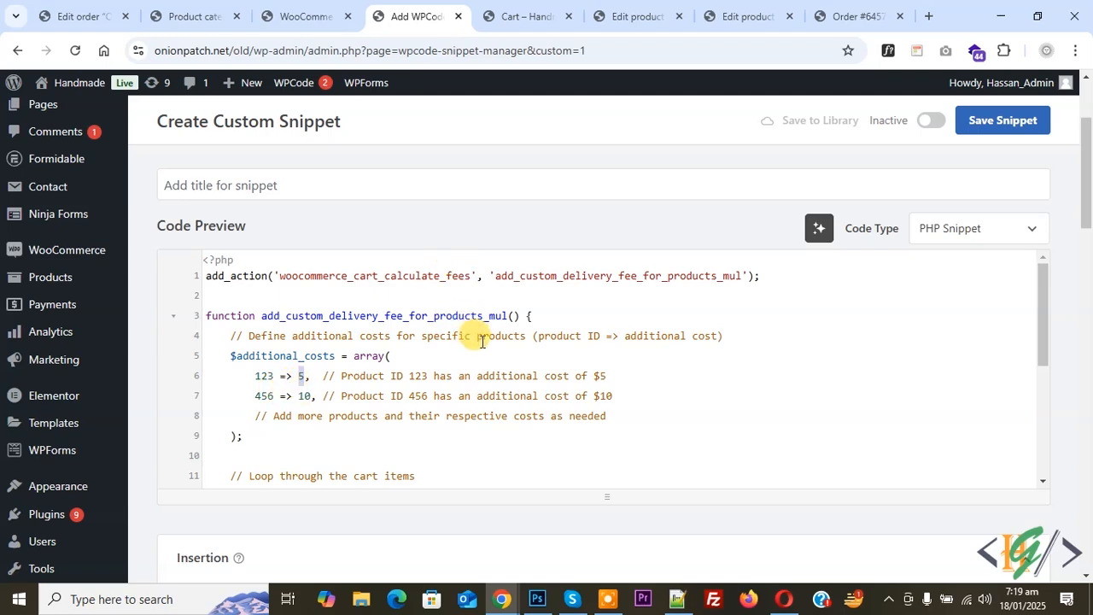
left_click(632, 16)
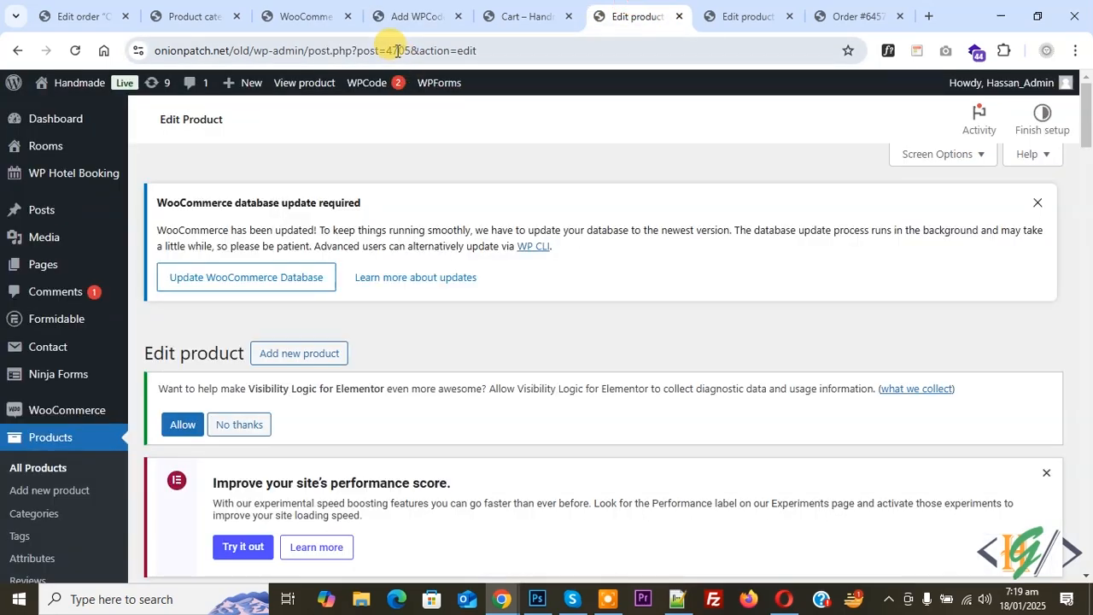
double_click(398, 50)
key("ctrl+c")
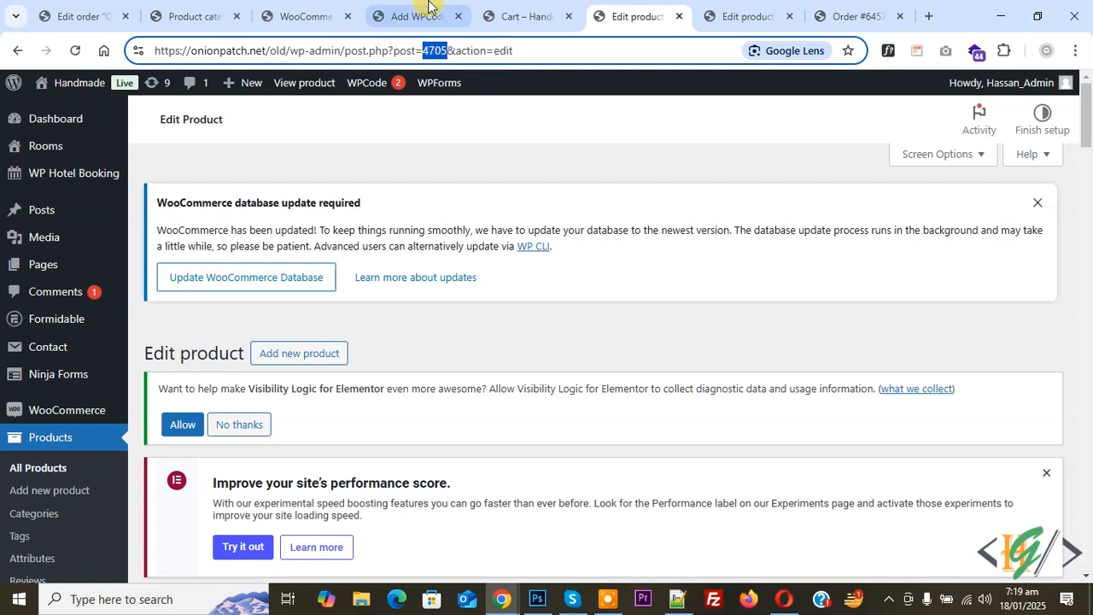
left_click(415, 12)
double_click(262, 376)
key("ctrl+v")
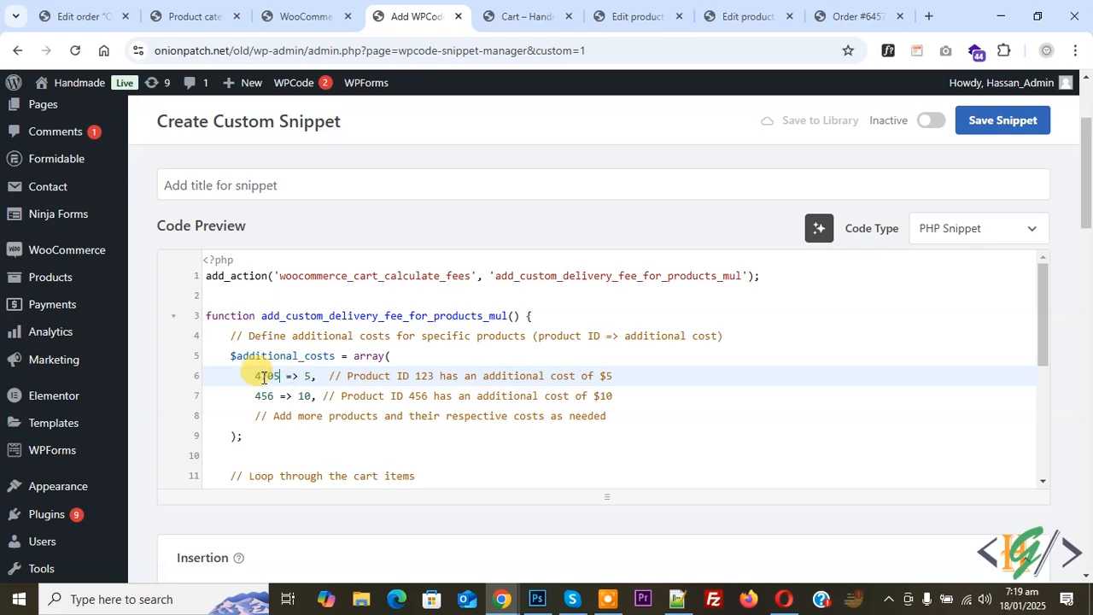
- Set the second product ID in the $additional_costs array to 804, copied from the address of the other open product edit page
left_click(773, 15)
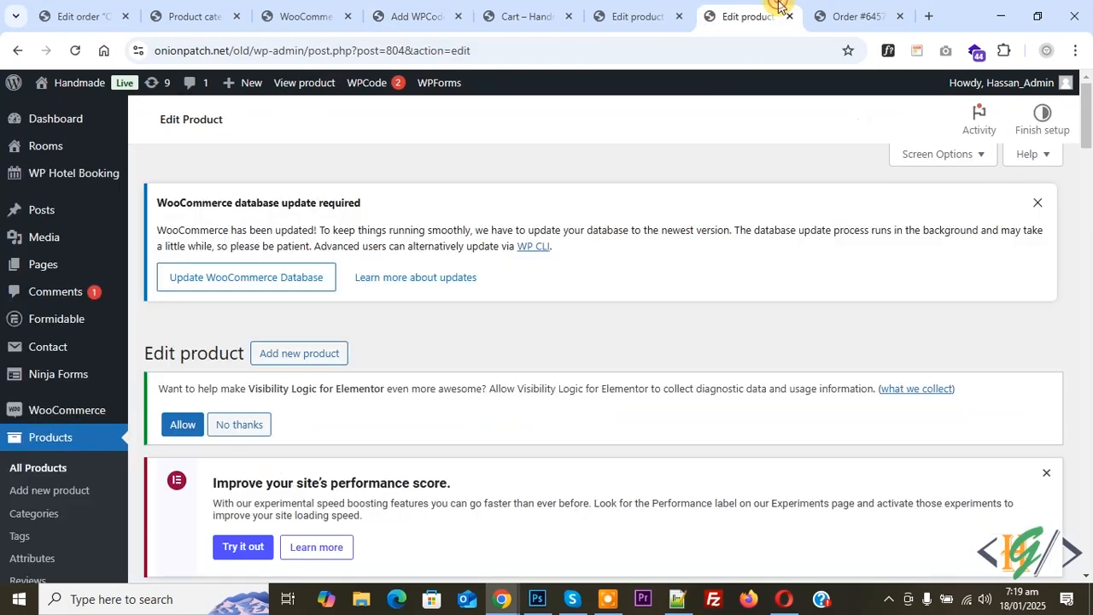
double_click(395, 52)
key("ctrl+c")
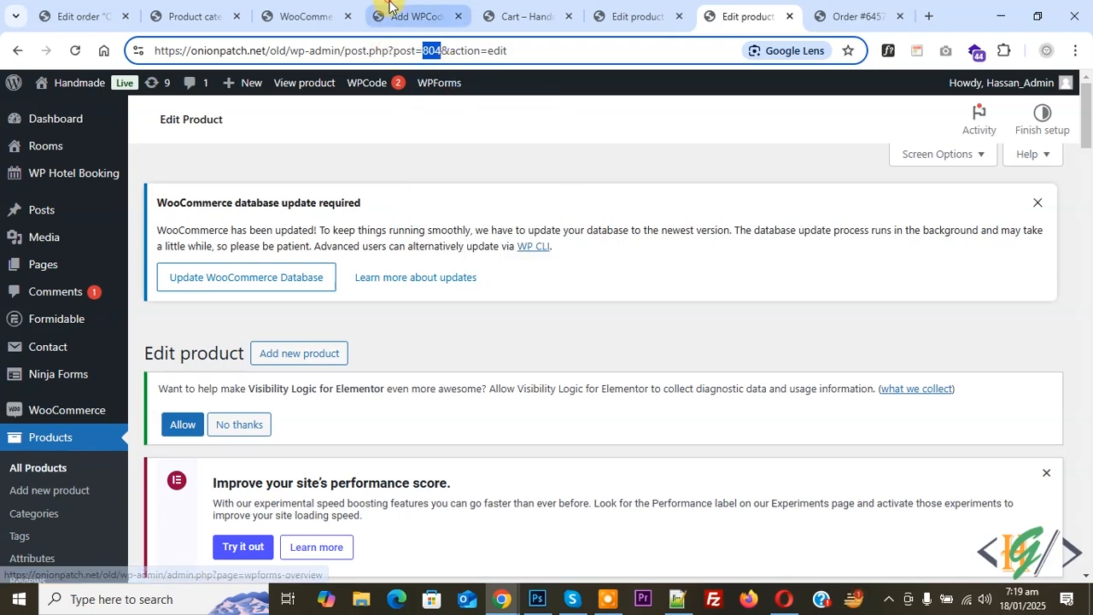
left_click(402, 15)
left_click_drag(259, 396, 262, 397)
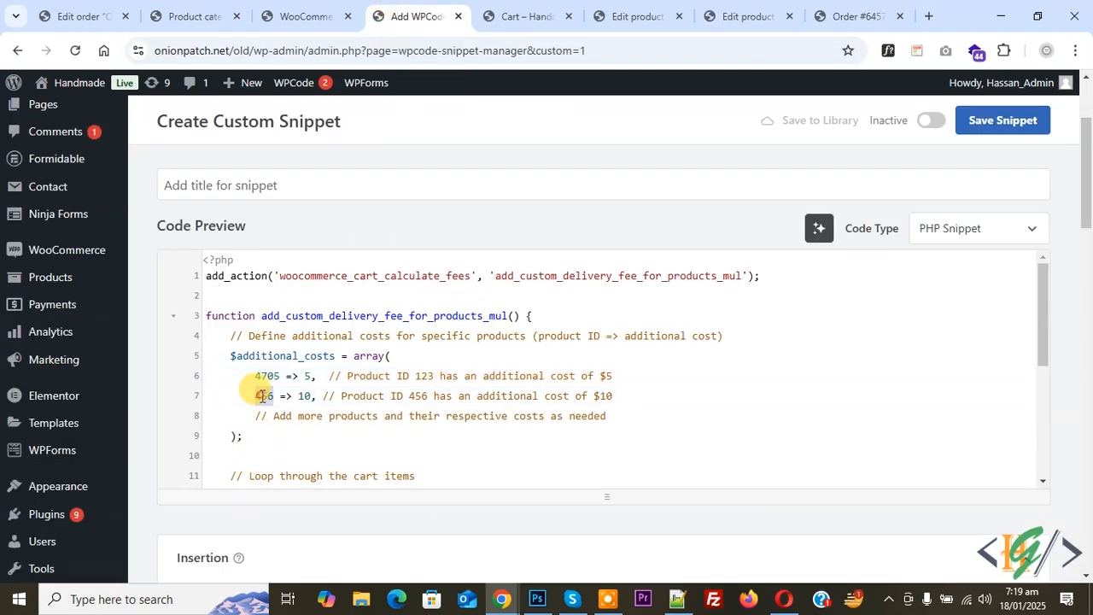
key("ctrl+v")
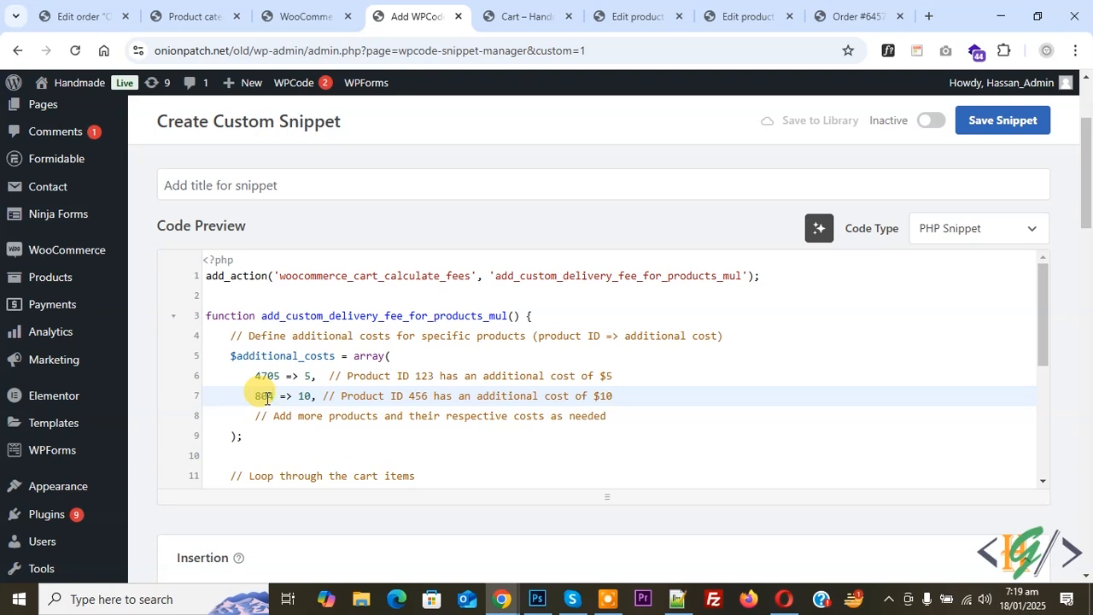
left_click_drag(260, 393, 319, 394)
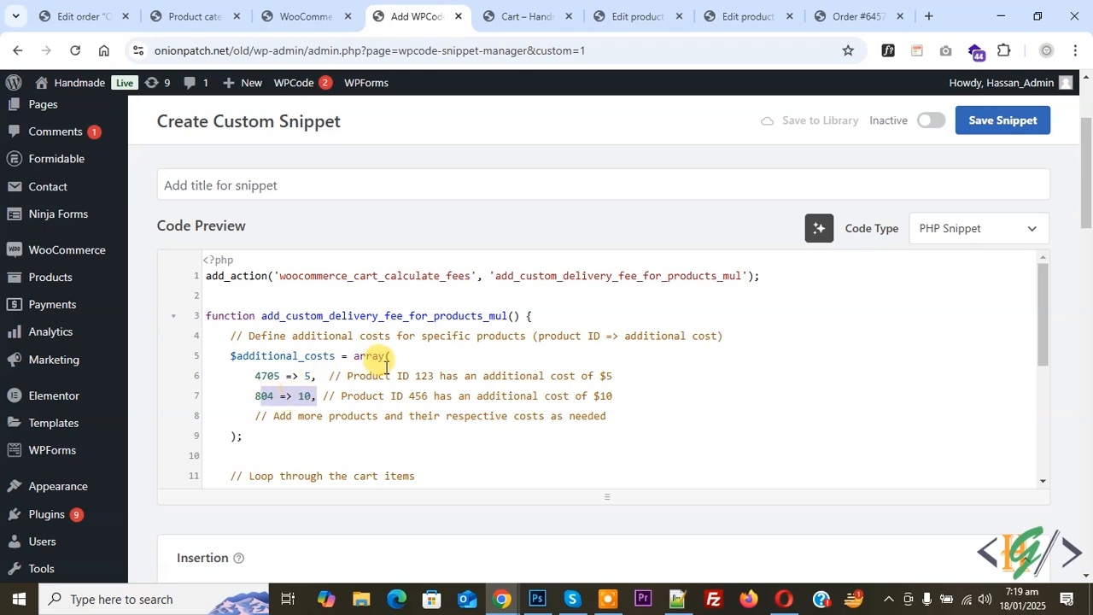
- Activate the delivery fee snippet and save it with the Auto Insert method and Run Everywhere location
scroll(389, 367, "down", 3)
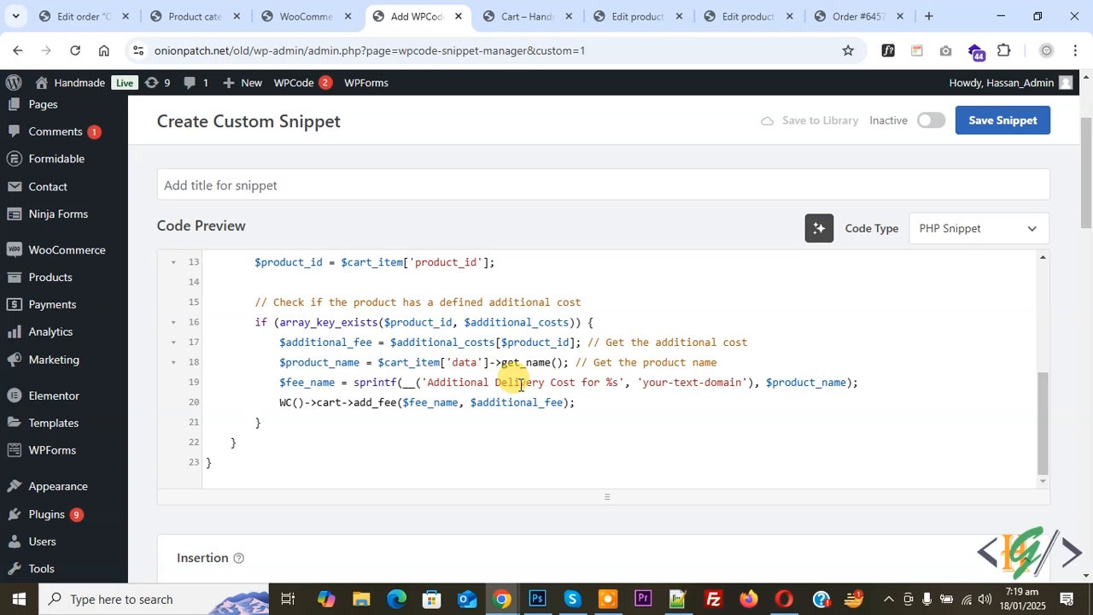
scroll(1086, 217, "down", 3)
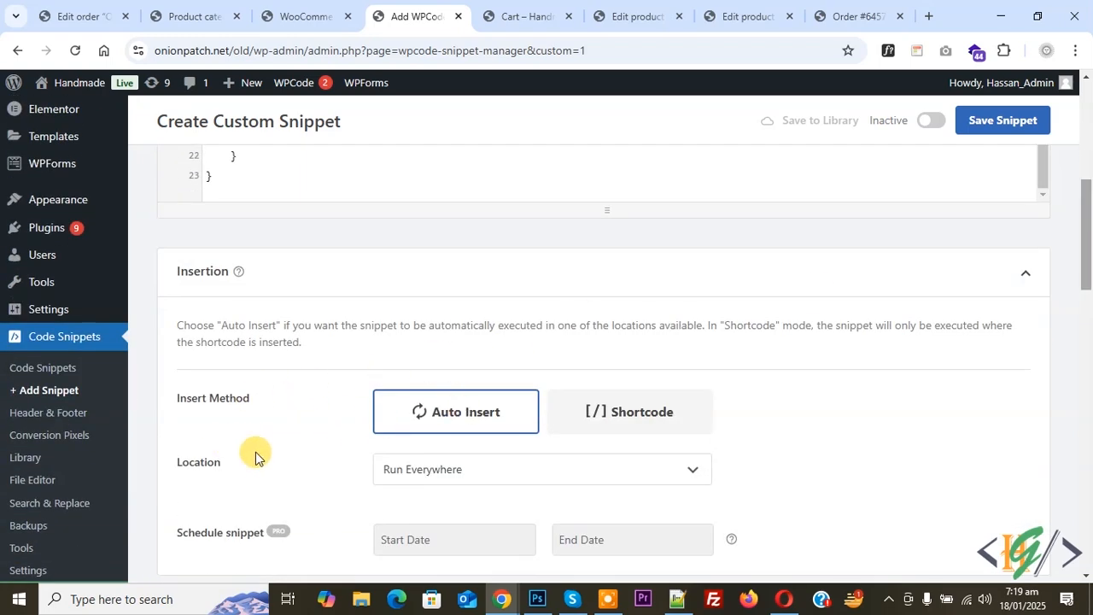
left_click(930, 121)
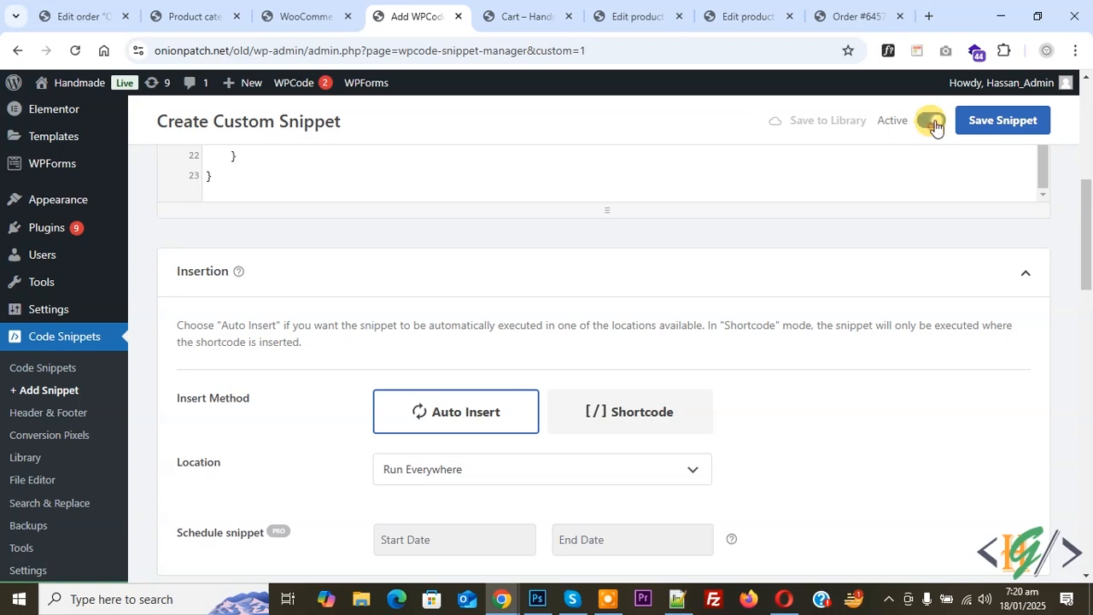
left_click(975, 123)
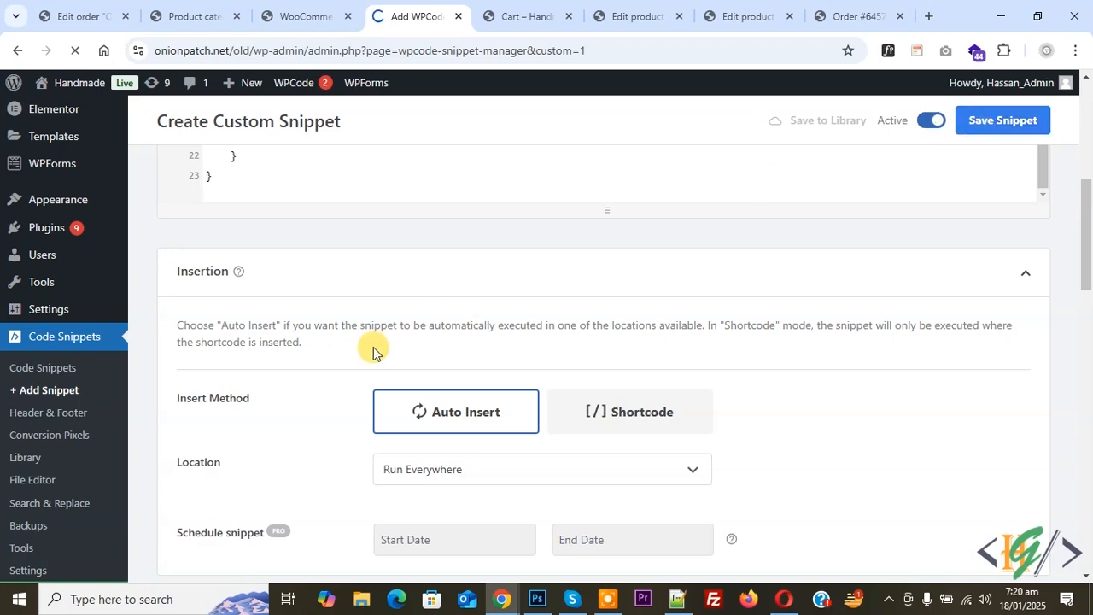
left_click_drag(175, 248, 294, 255)
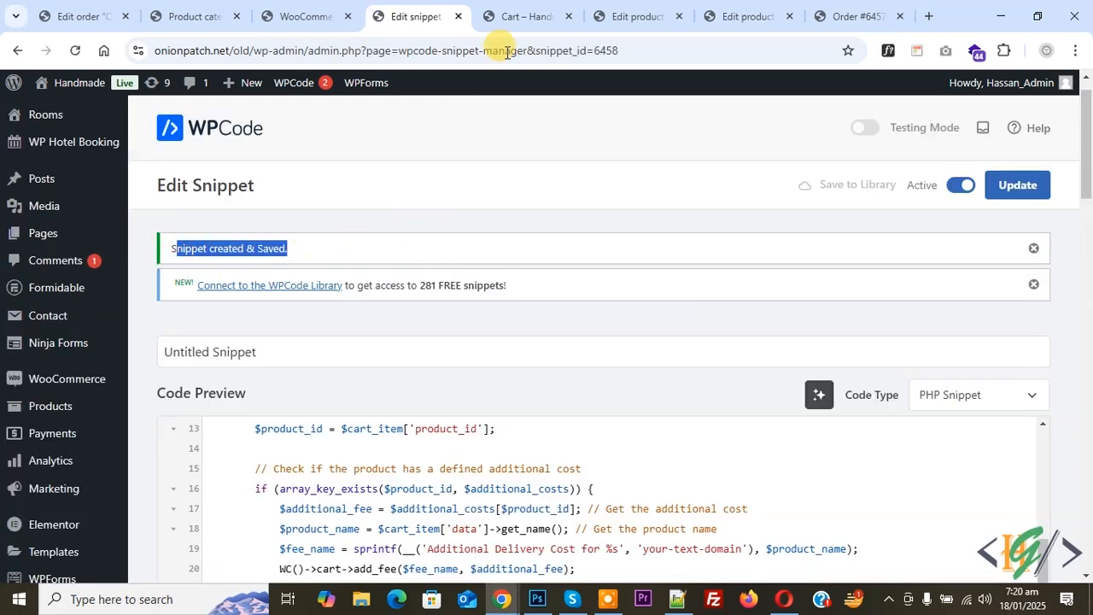
- Reload the store's cart page and check the cart totals for the additional delivery costs
left_click(525, 16)
left_click(75, 50)
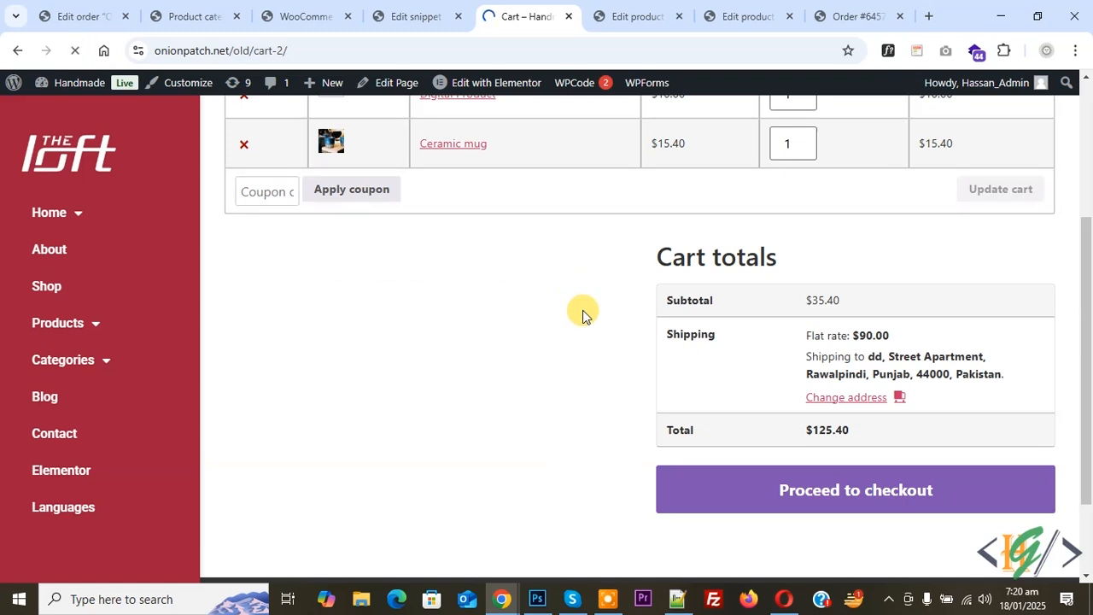
scroll(563, 277, "down", 2)
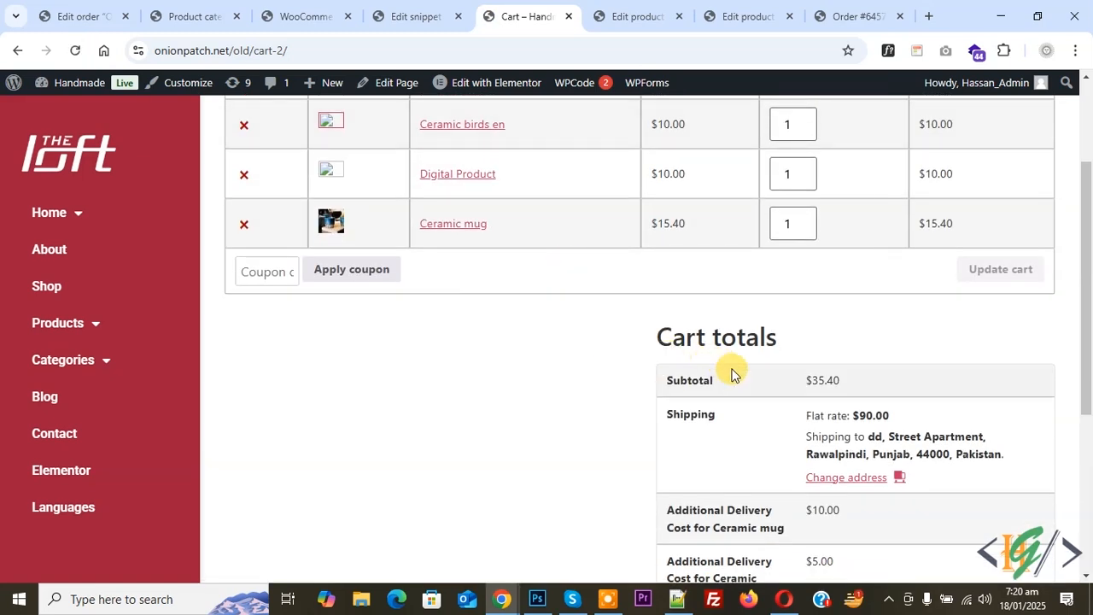
scroll(635, 336, "down", 2)
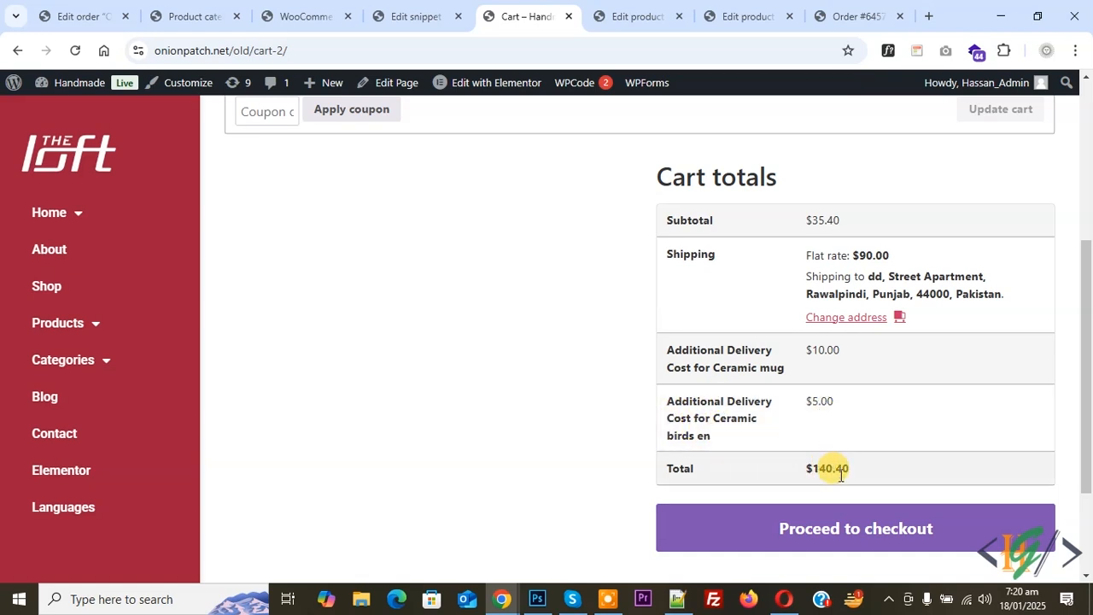
- Proceed to checkout and review the additional delivery cost rows and payment options for the order
left_click(836, 530)
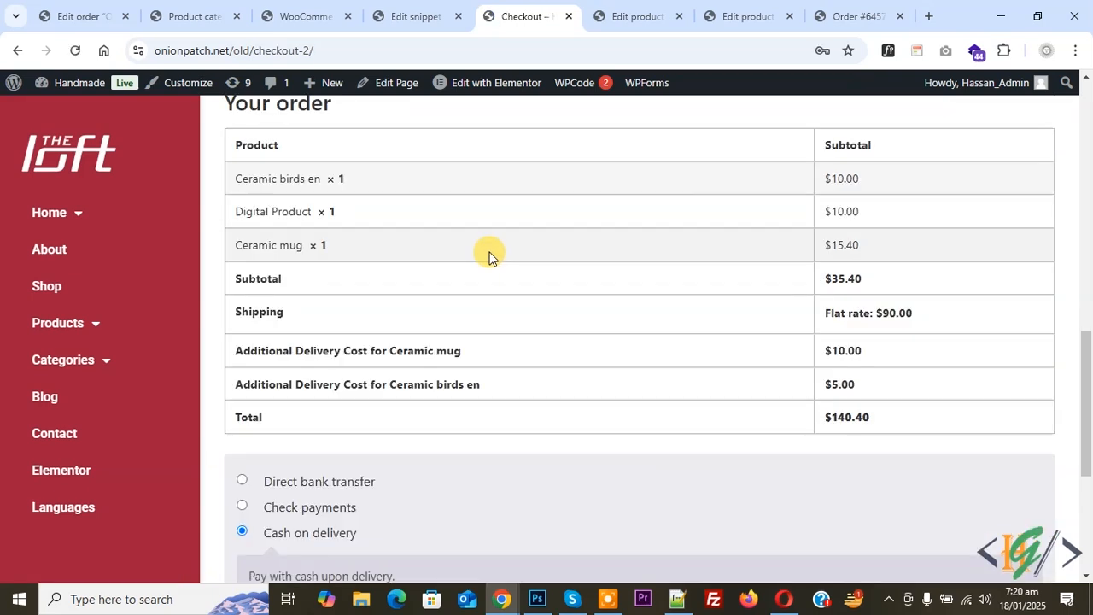
left_click_drag(250, 350, 437, 350)
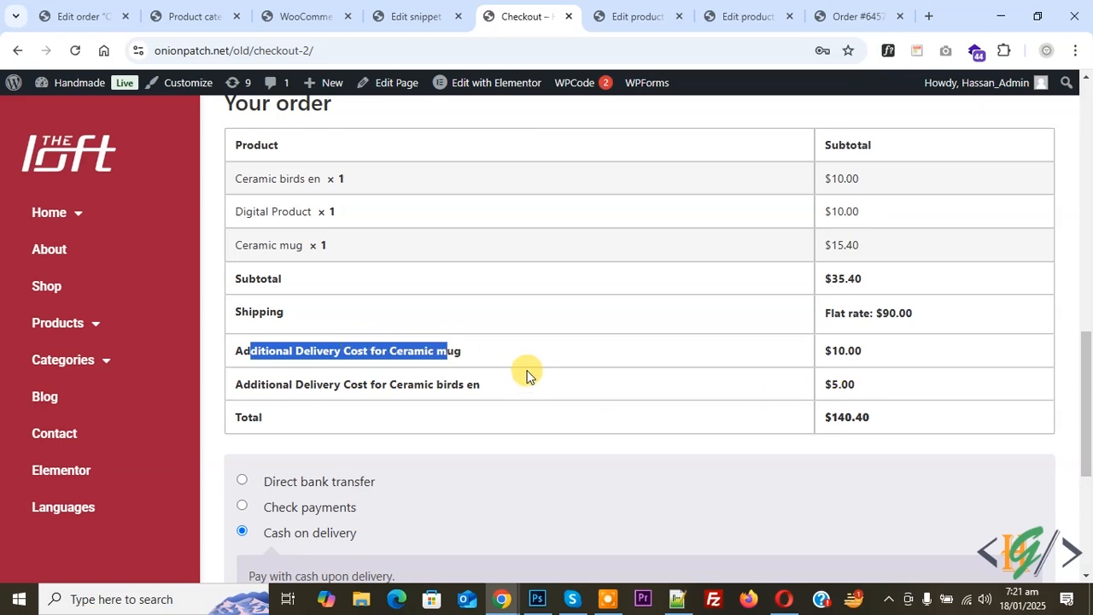
scroll(424, 345, "down", 1)
scroll(421, 345, "down", 2)
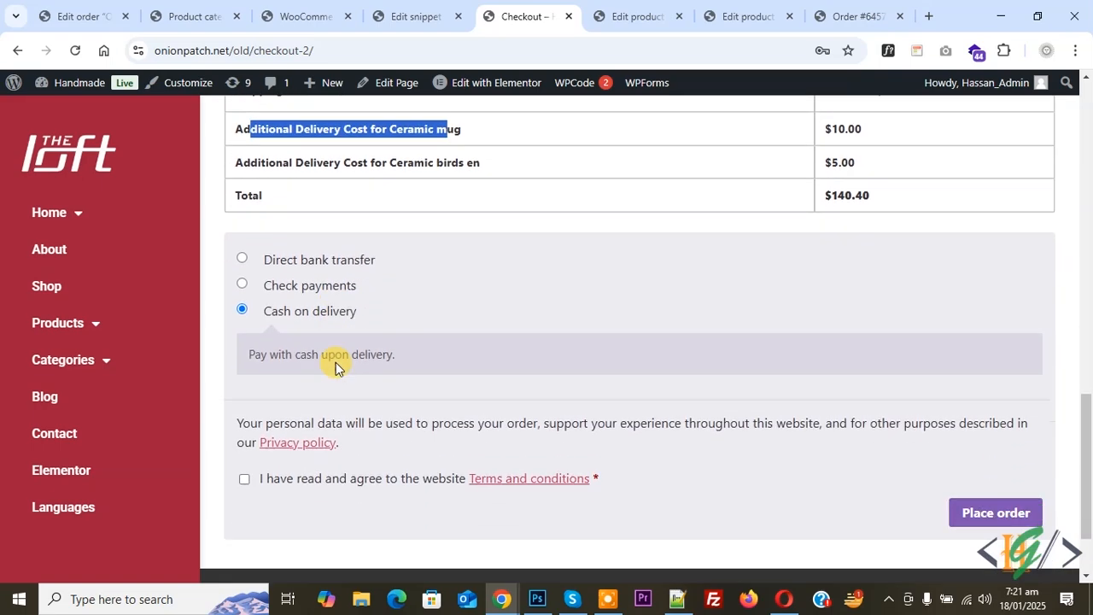
- Accept the terms and conditions, place the cash on delivery order, and review the order details for the additional delivery costs
left_click(245, 460)
left_click(965, 495)
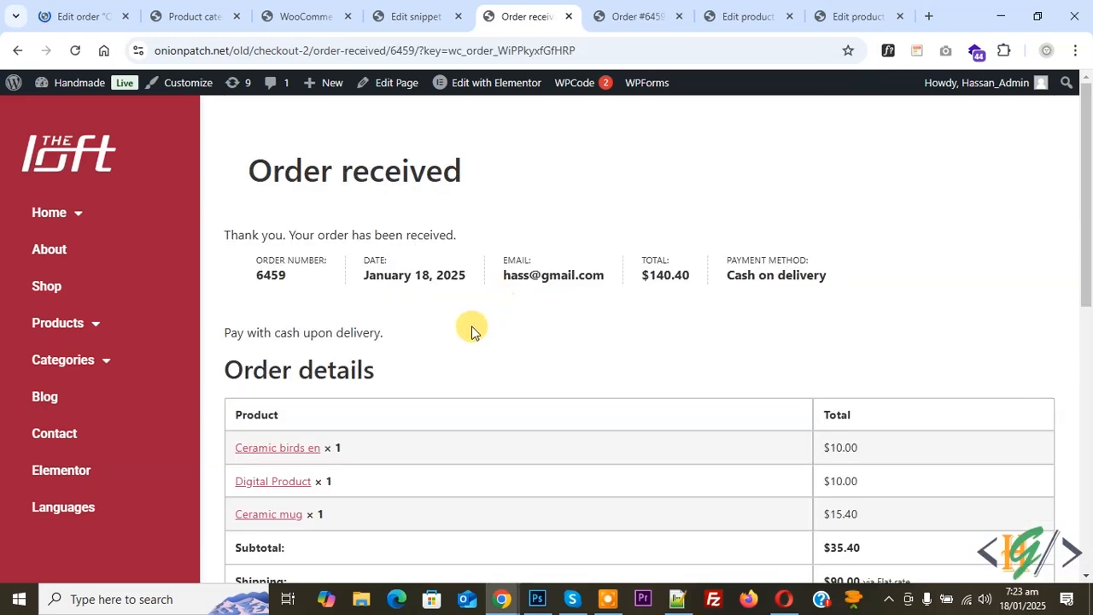
scroll(366, 225, "down", 2)
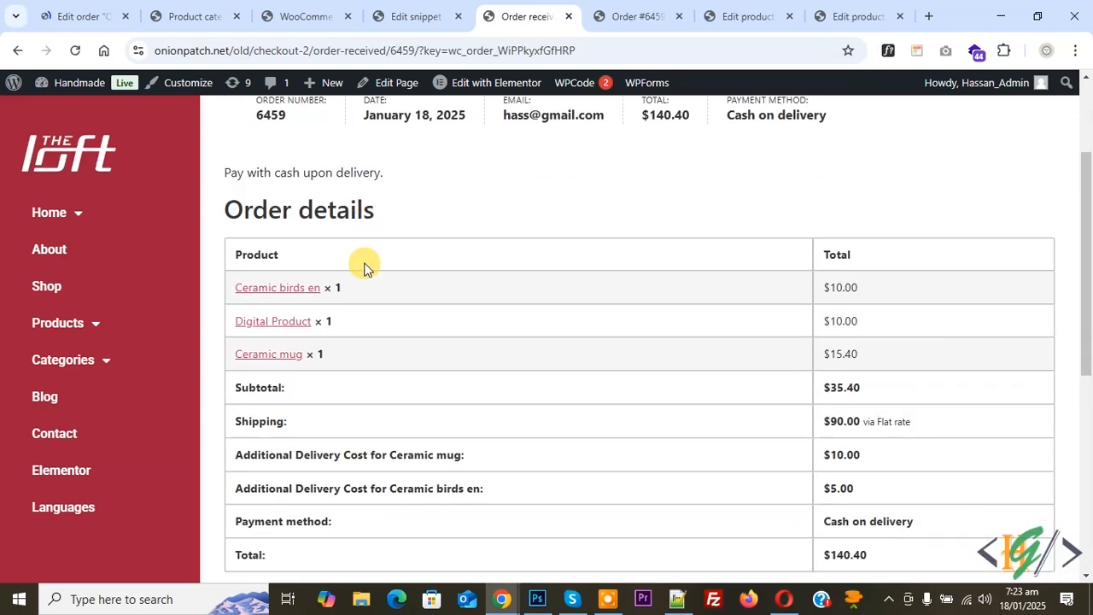
scroll(367, 299, "down", 1)
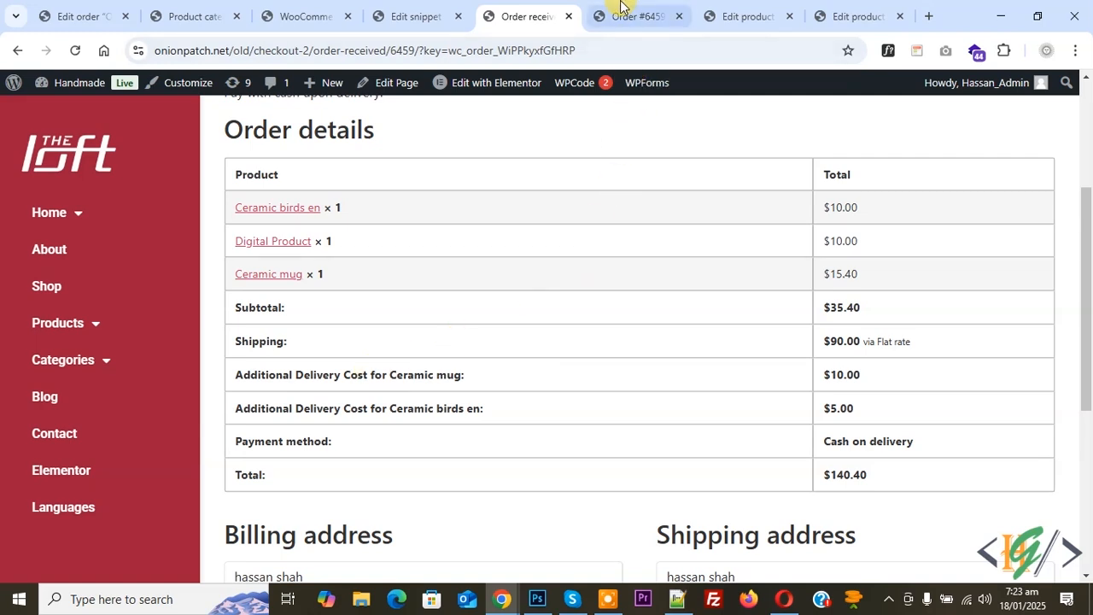
- Check the Ceramic mug and Ceramic birds en additional delivery cost rows in the customer account's view of the order
left_click(630, 16)
scroll(595, 483, "down", 1)
left_click_drag(541, 436, 788, 485)
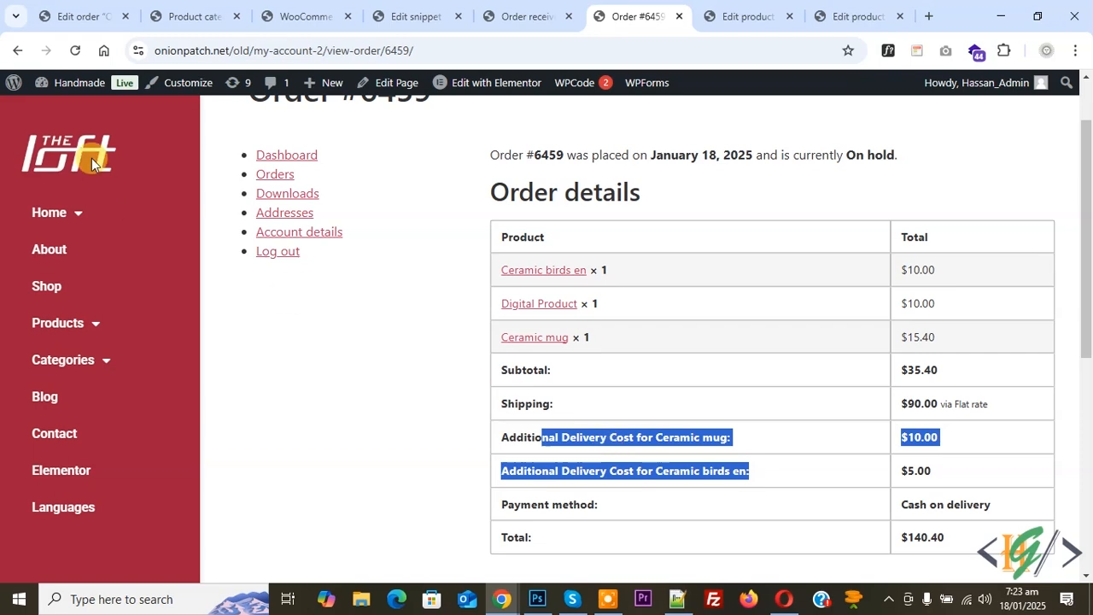
- Open the admin edit page of the order, and check both additional delivery cost rows in the order email's totals table
left_click(68, 7)
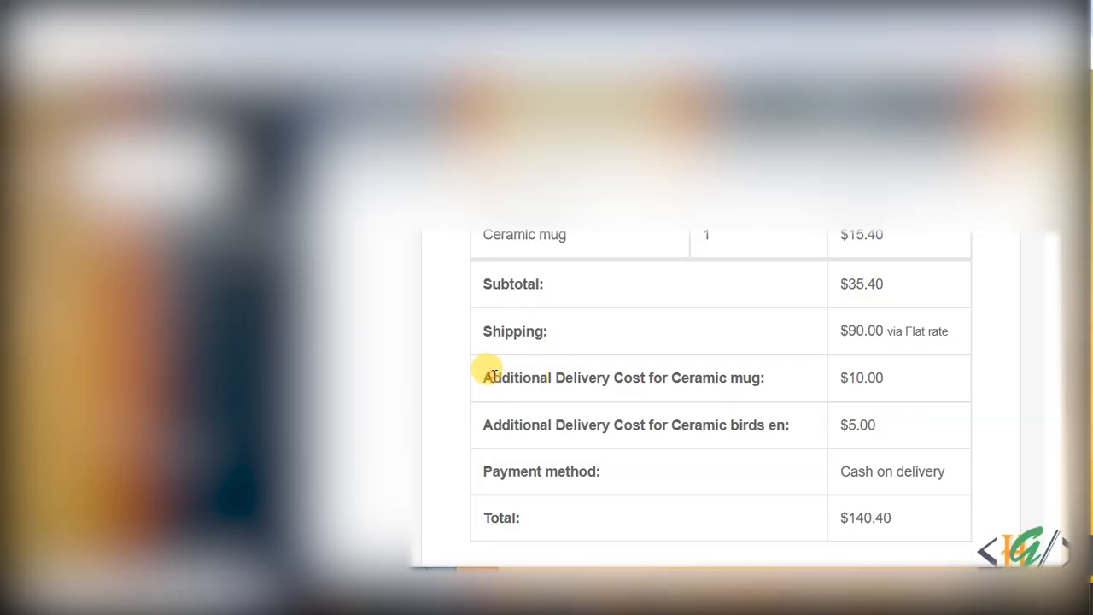
left_click_drag(492, 378, 690, 382)
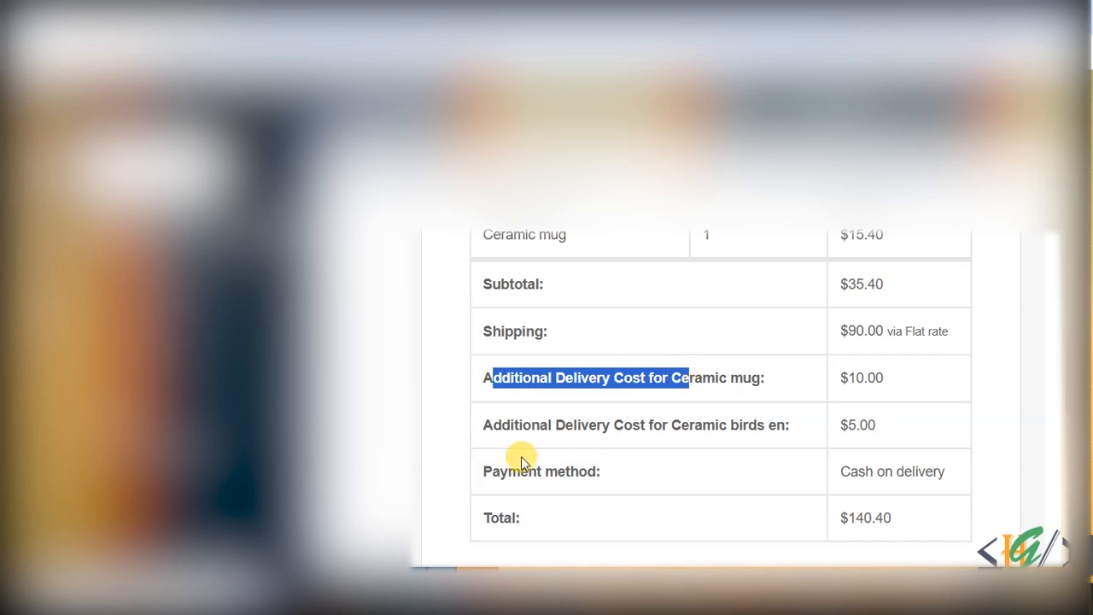
left_click(493, 427)
left_click_drag(493, 427, 893, 422)
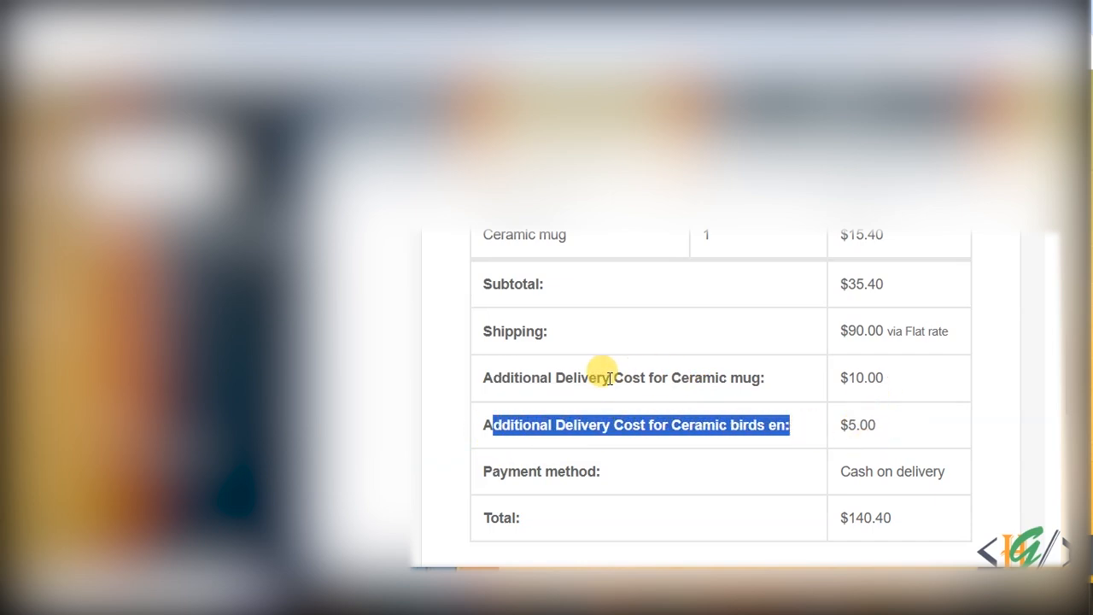